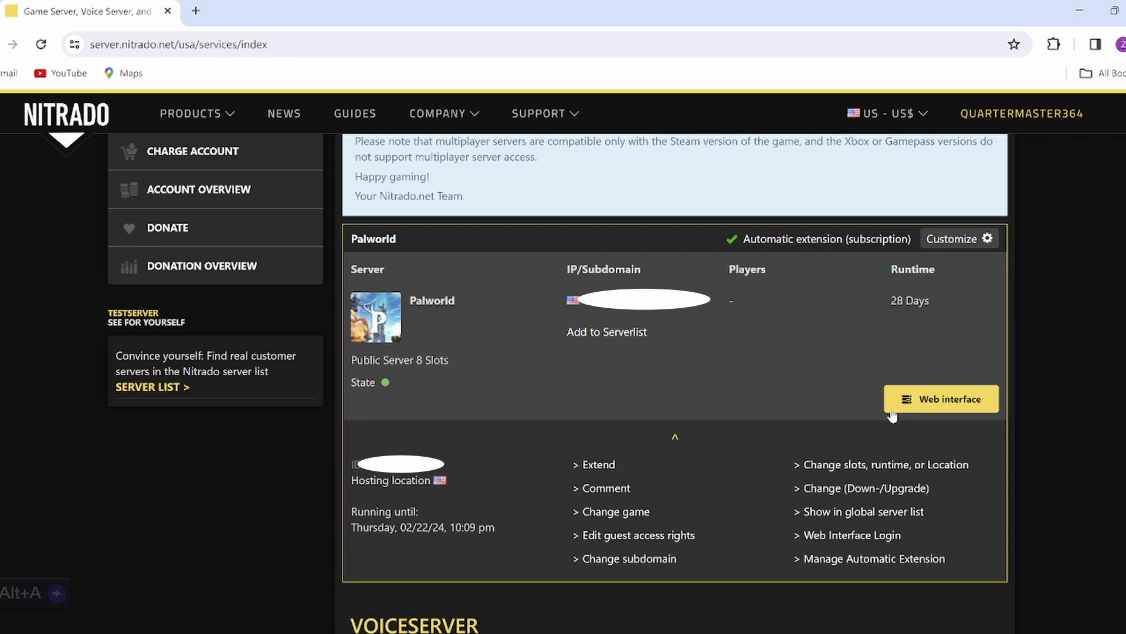
- Navigate the file browser into palworld > Pal > Saved > Config to reach the WindowsServer folder
left_click(951, 411)
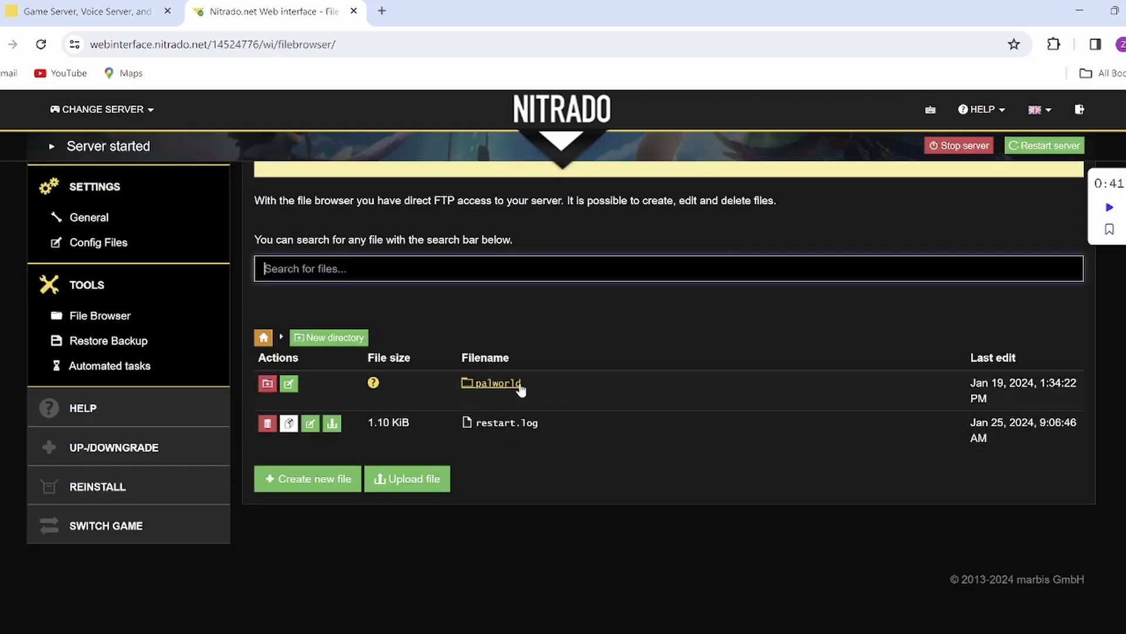
left_click(519, 384)
left_click(484, 437)
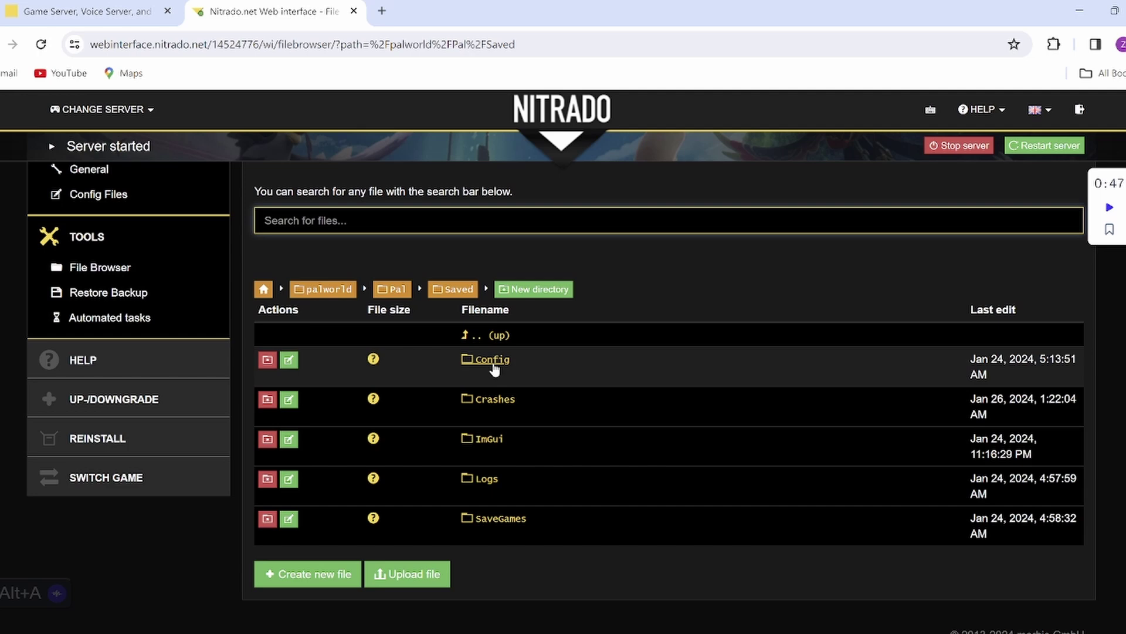
left_click(492, 360)
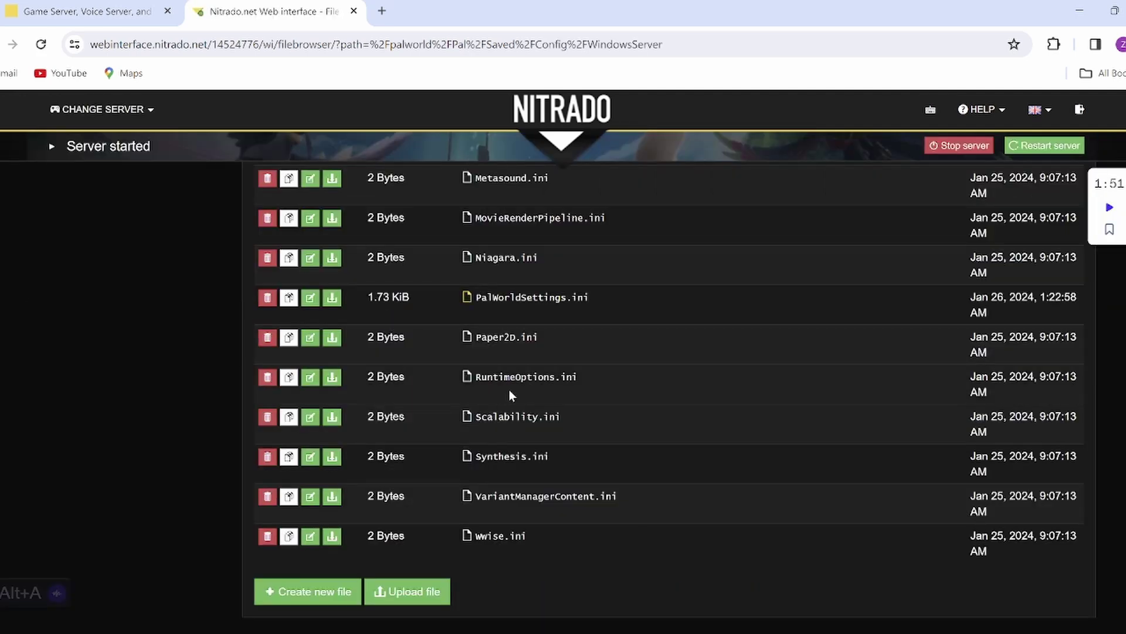
- Load PalWorldSettings.ini in the editor and mark the PlayerStomachDecreaceRate value 1.000000
left_click(552, 299)
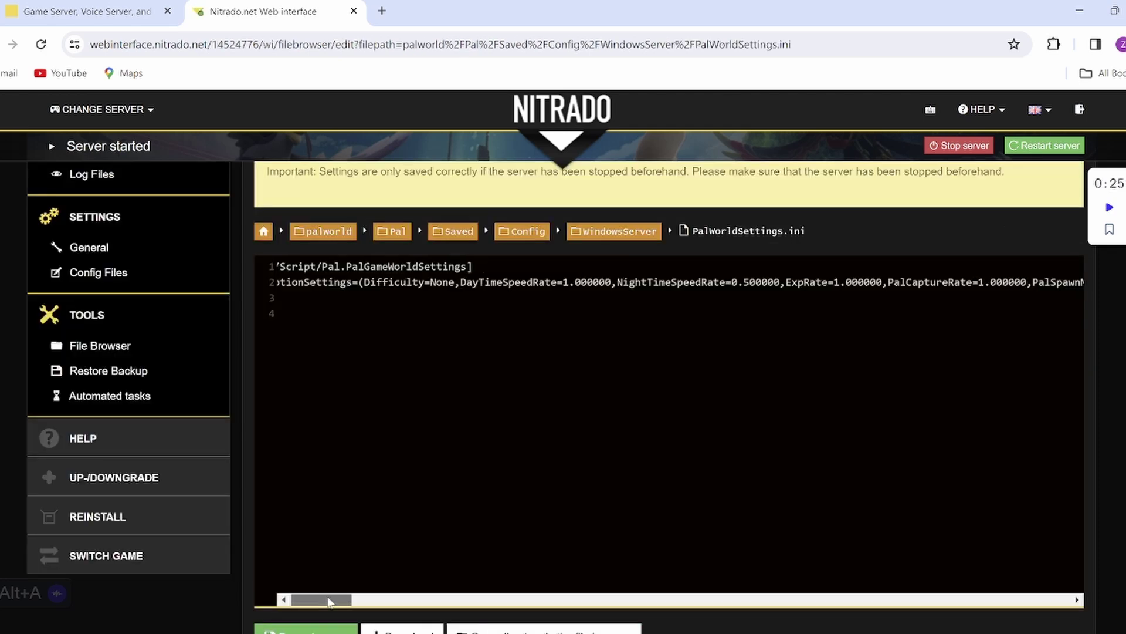
left_click_drag(328, 602, 426, 600)
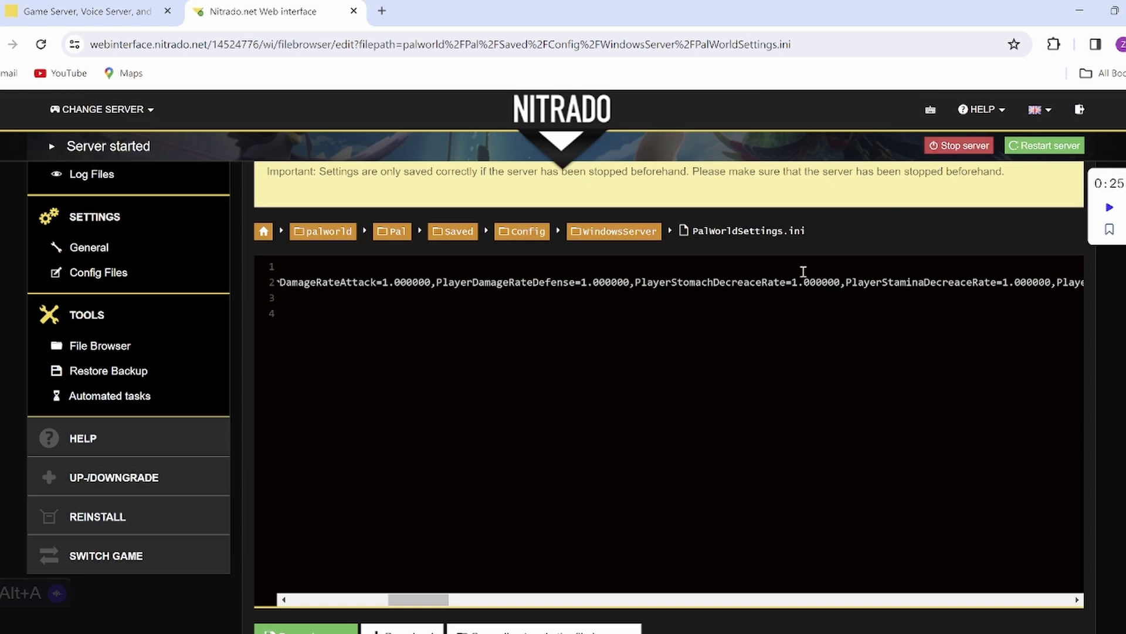
left_click_drag(792, 281, 842, 281)
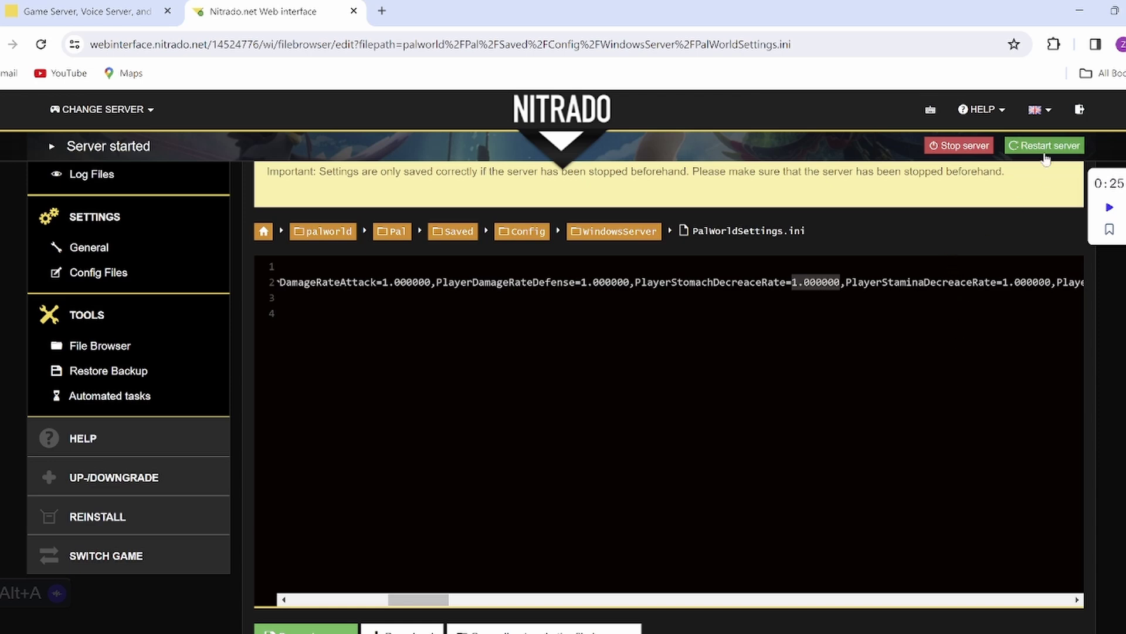
- Mark the NightTimeSpeedRate=0.500000 setting at the start of the settings line
left_click(827, 374)
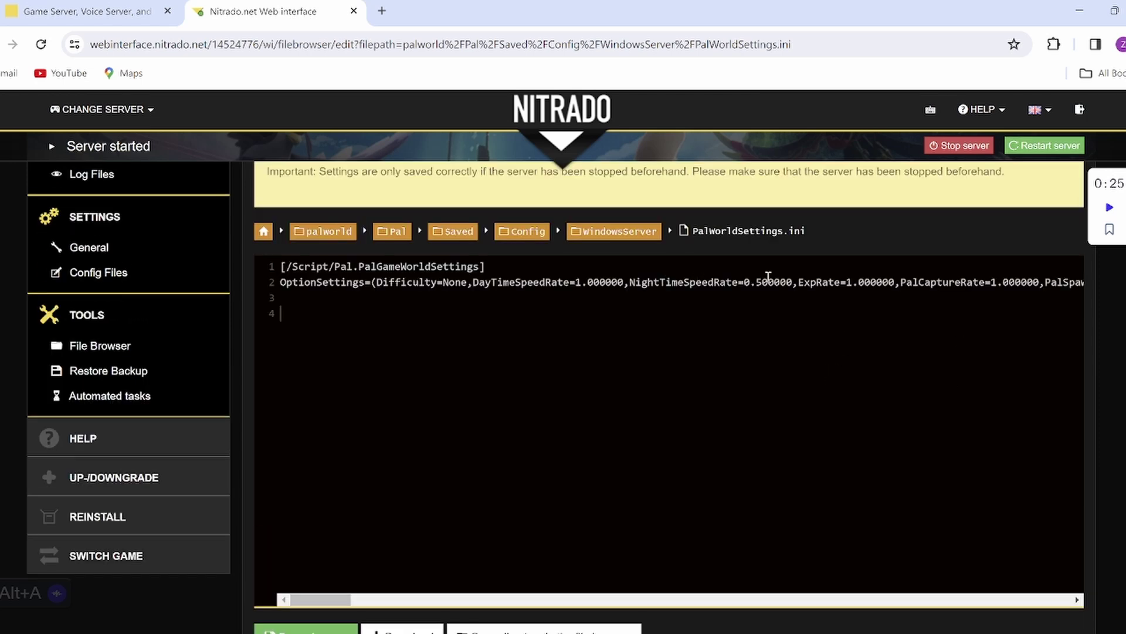
left_click_drag(630, 283, 793, 282)
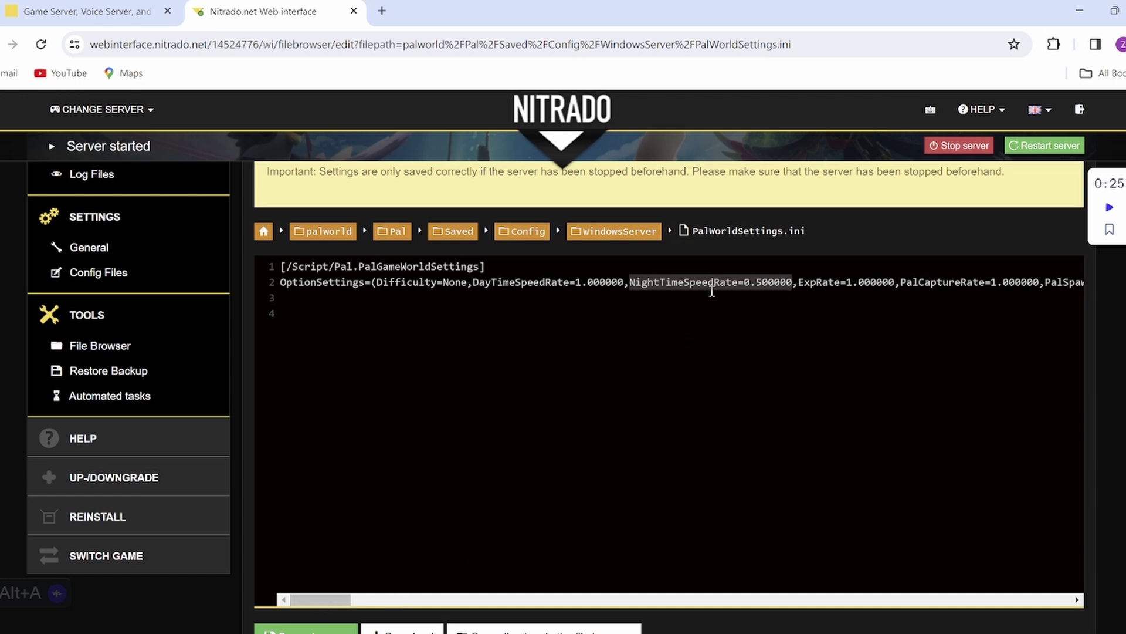
scroll(715, 288, "right", 10)
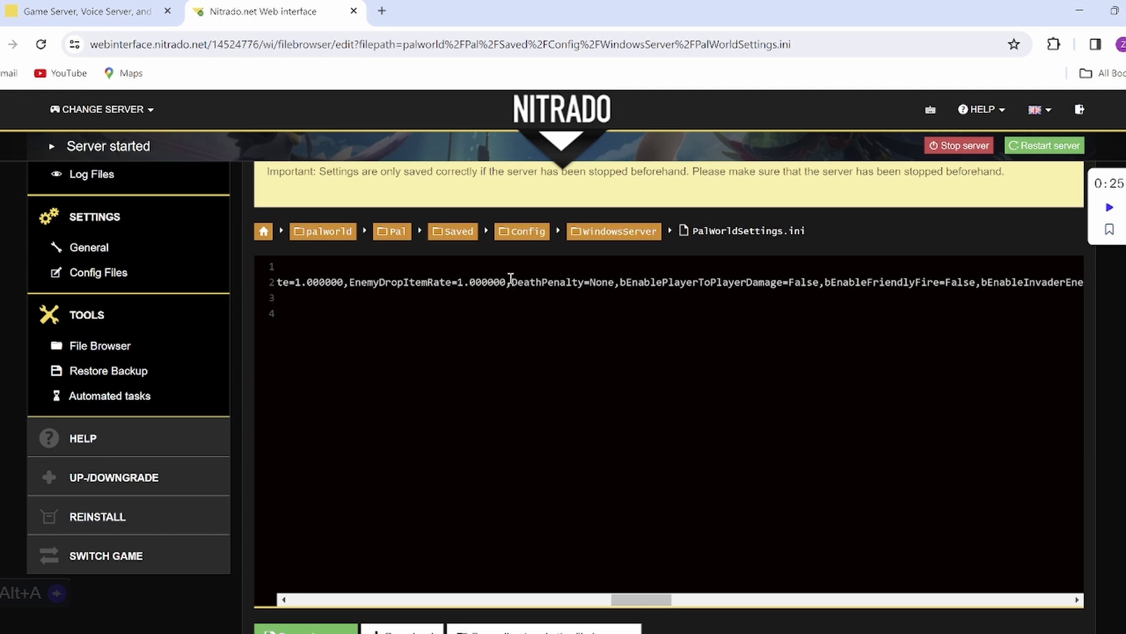
left_click_drag(512, 283, 616, 283)
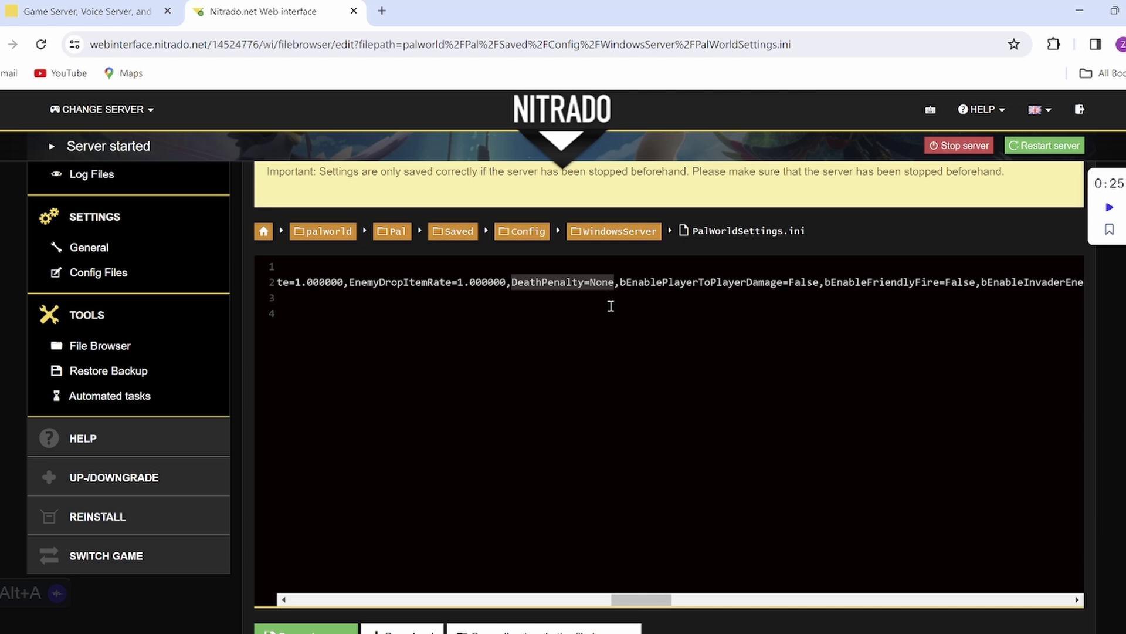
scroll(609, 305, "right", 5)
- Mark PalEggDefaultHatchingTime=1.000000 between GuildPlayerMaxNum=20 and WorkSpeedRate=0.750000
left_click_drag(649, 281, 852, 284)
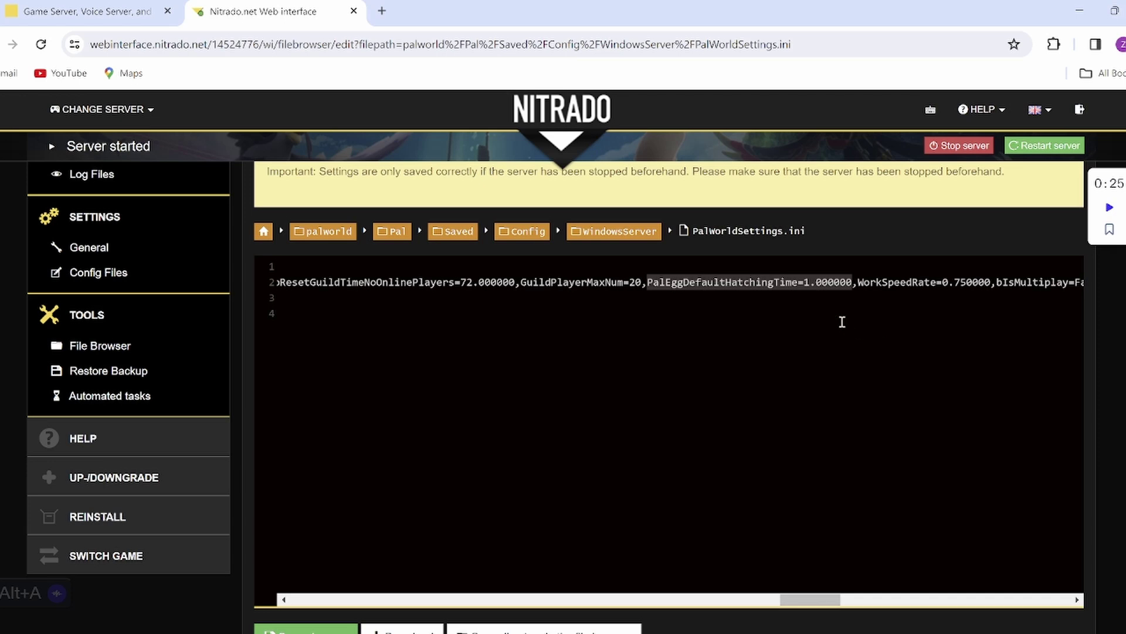